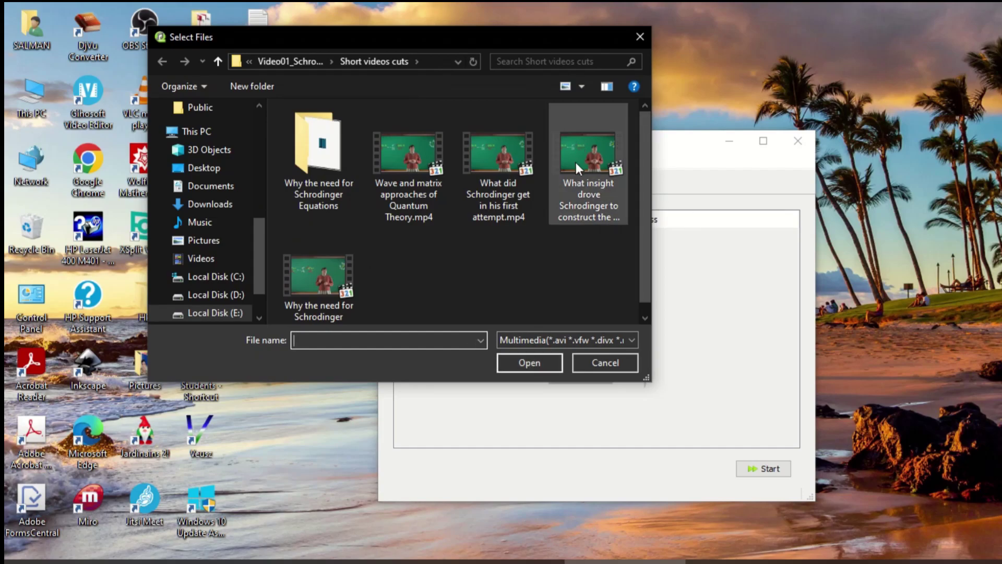
Step: Preview the video "What insight drove Schrodinger to construct the equation of quantum mechanics.mp4" in MPC-HC and mute its sound
click(576, 162)
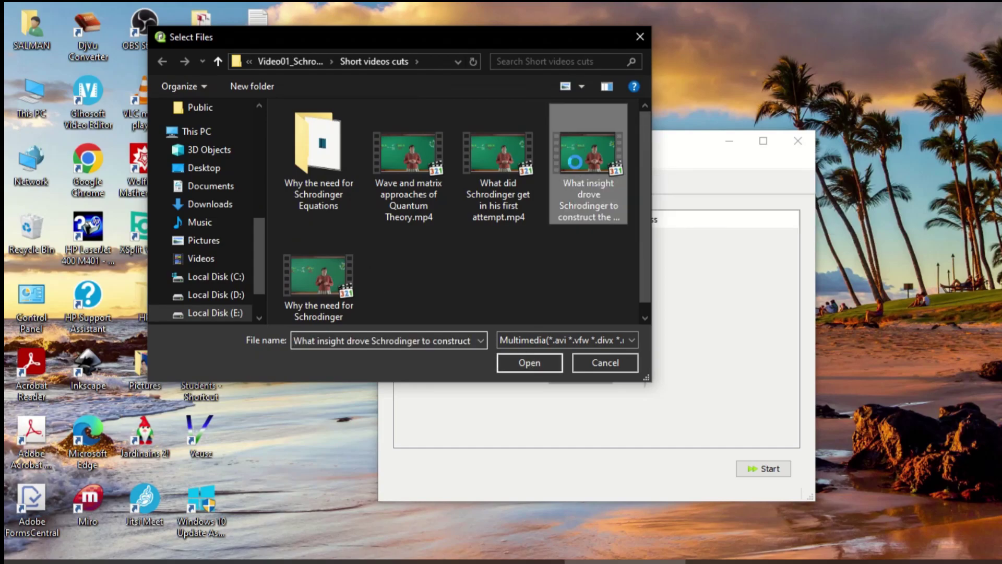
right_click(575, 162)
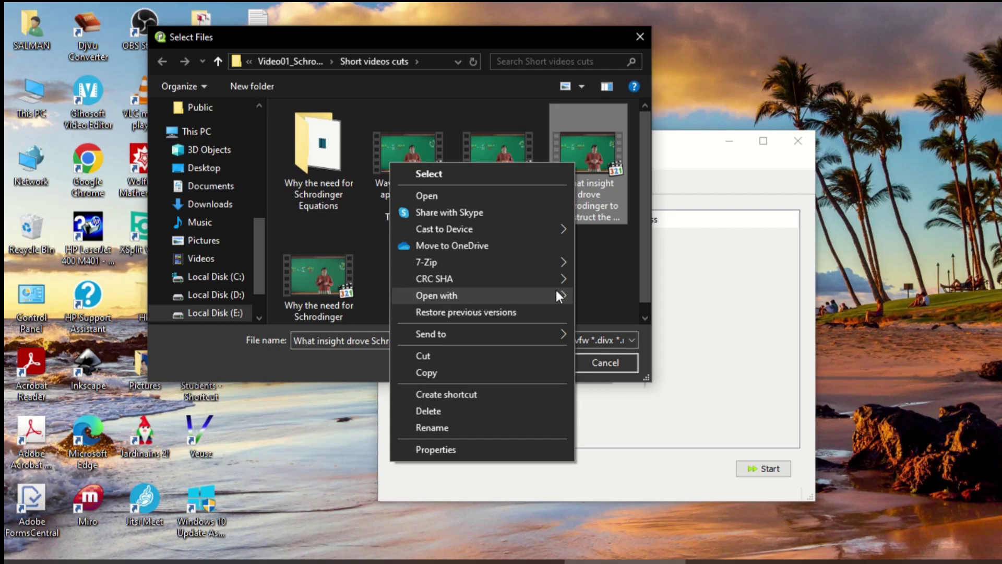
mouse_move(558, 294)
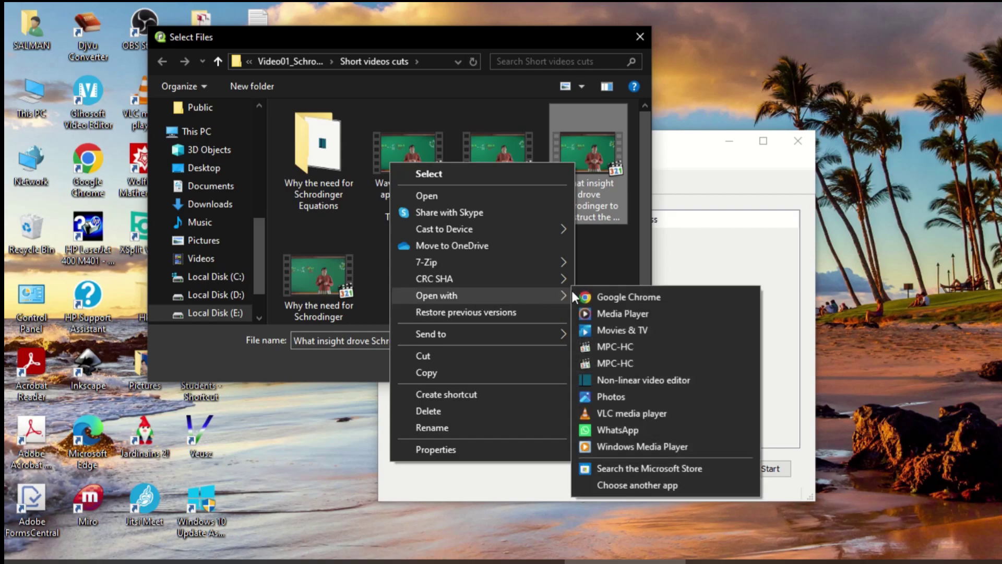
click(618, 346)
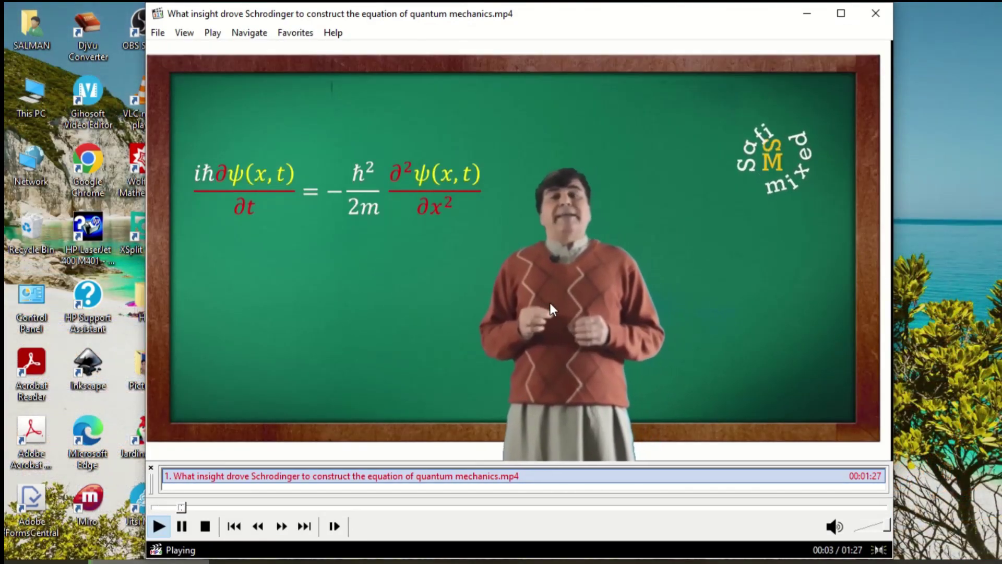
click(833, 526)
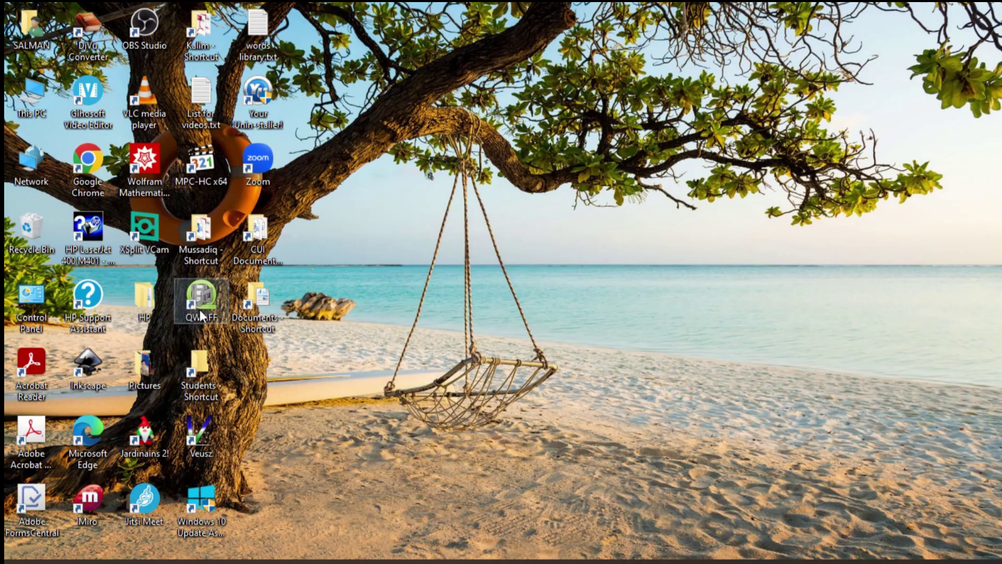
Step: Launch QWinFF from the desktop
double_click(209, 295)
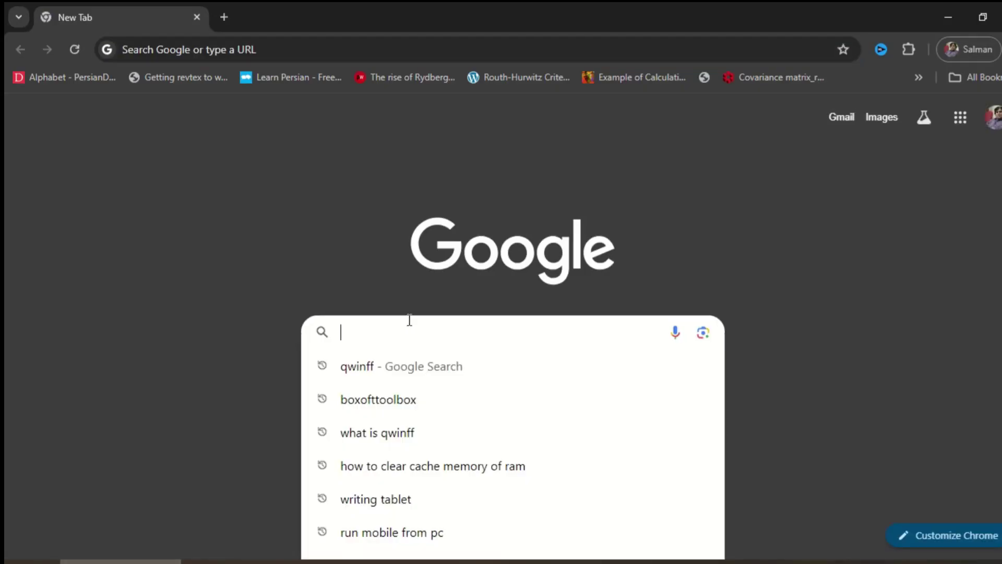
Step: Search Google for qwinff in Chrome and open the QWinFF home page in a new tab
click(353, 365)
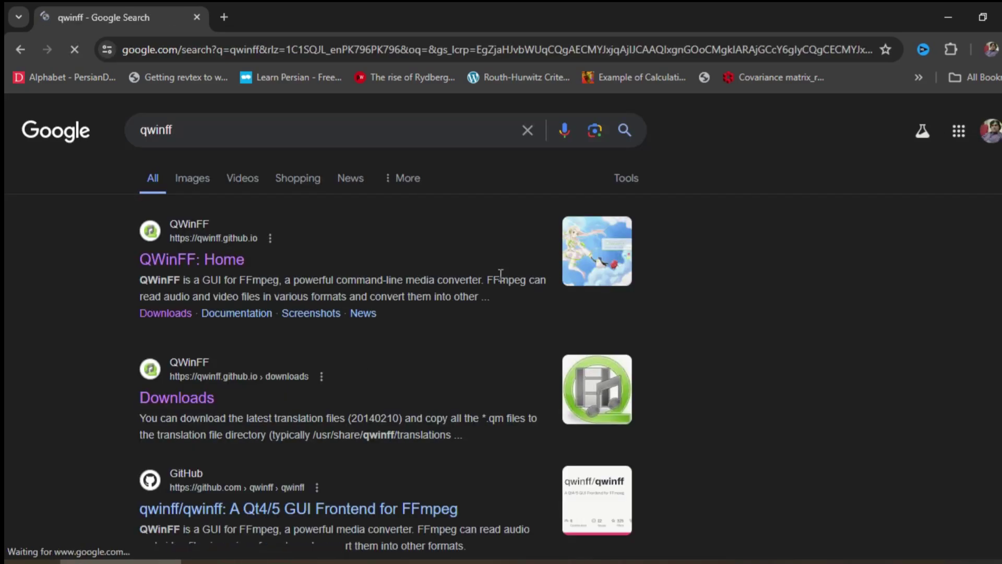
right_click(180, 258)
click(233, 274)
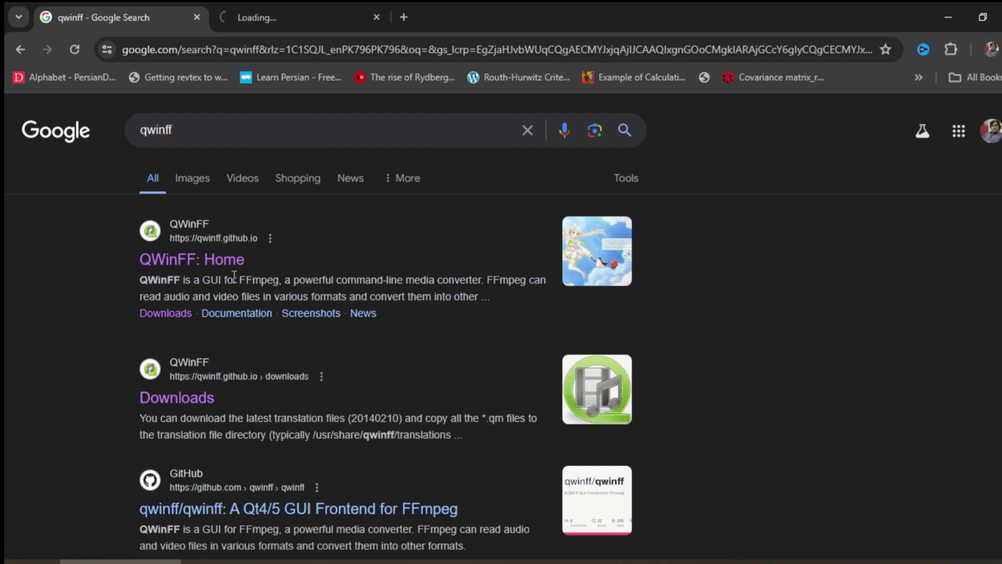
click(280, 13)
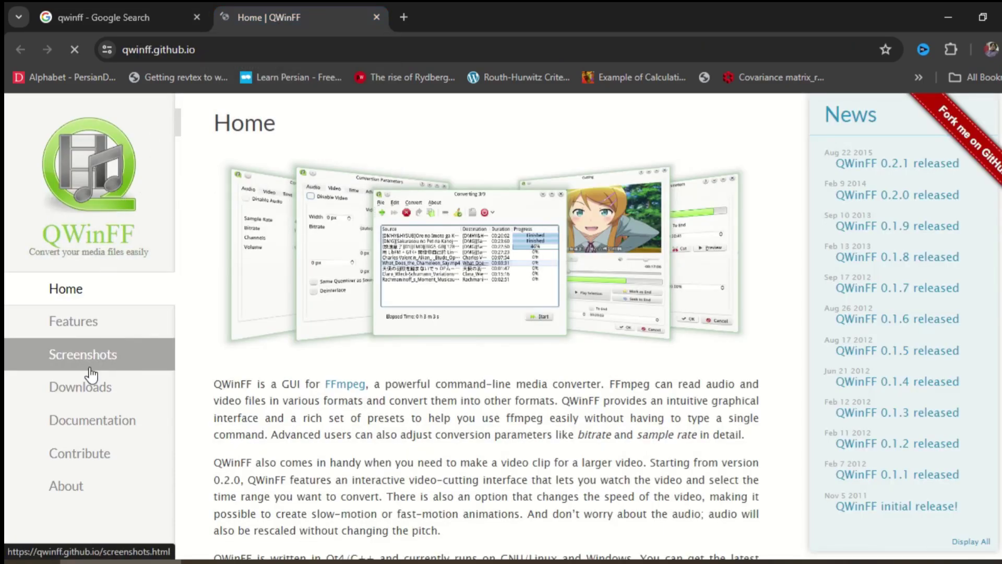
Step: Examine the Windows installer and portable options on the QWinFF Downloads page, and close the page
click(92, 396)
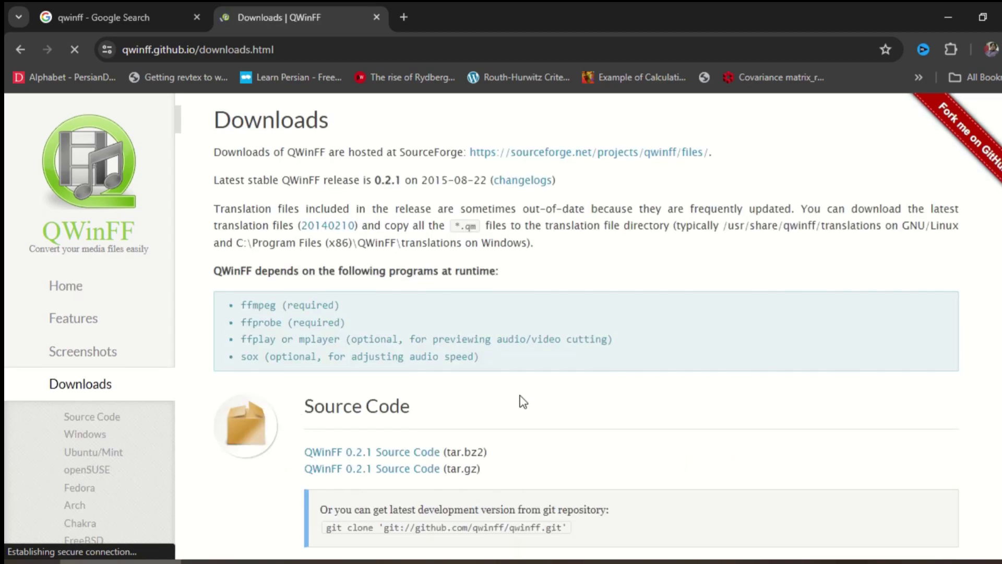
scroll(514, 402, down, 5)
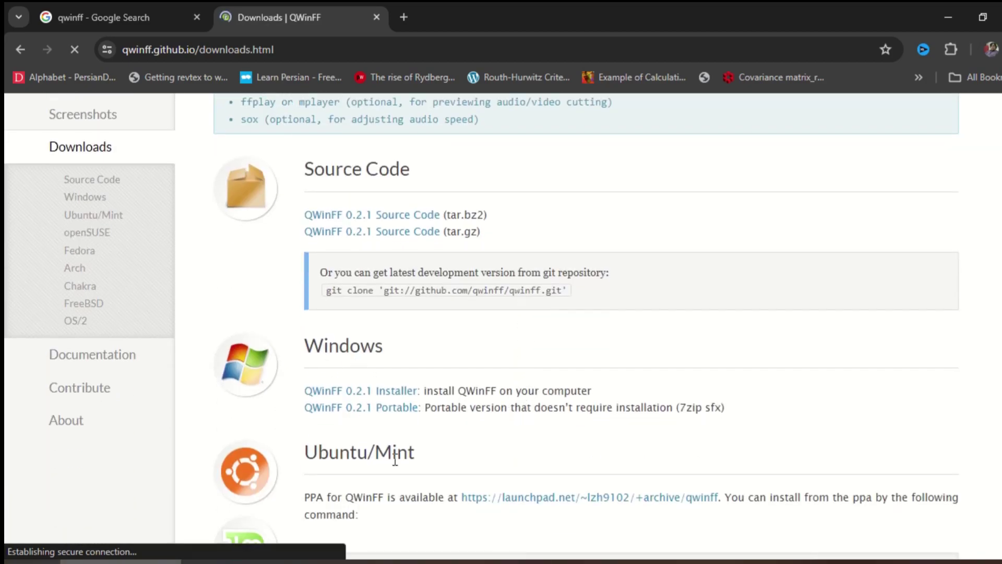
scroll(261, 448, down, 4)
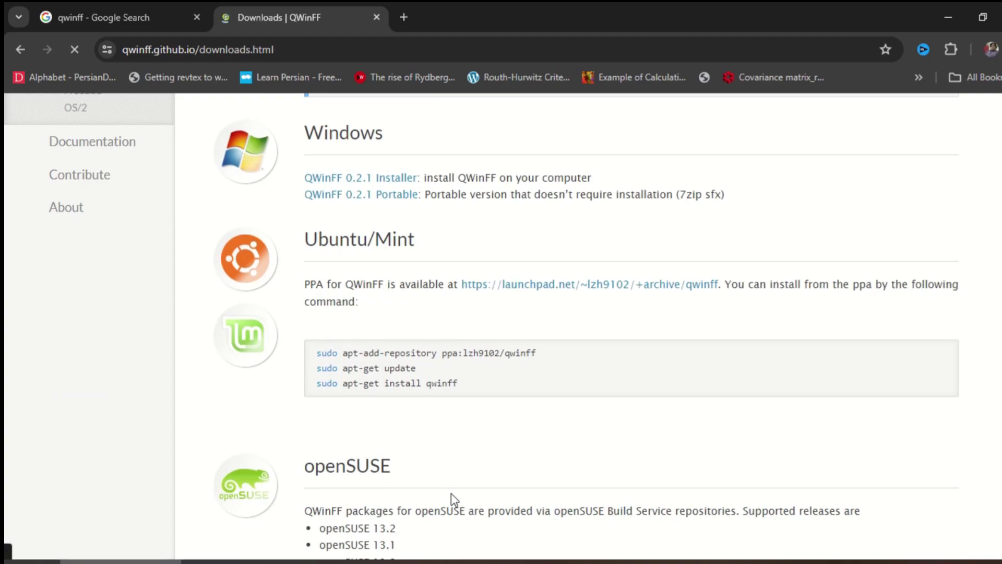
scroll(554, 483, up, 4)
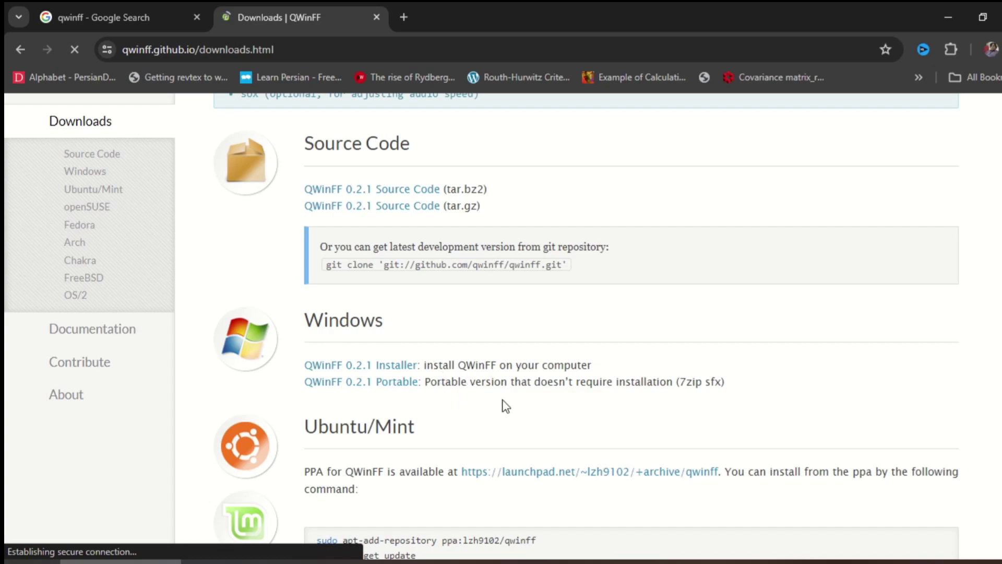
click(376, 17)
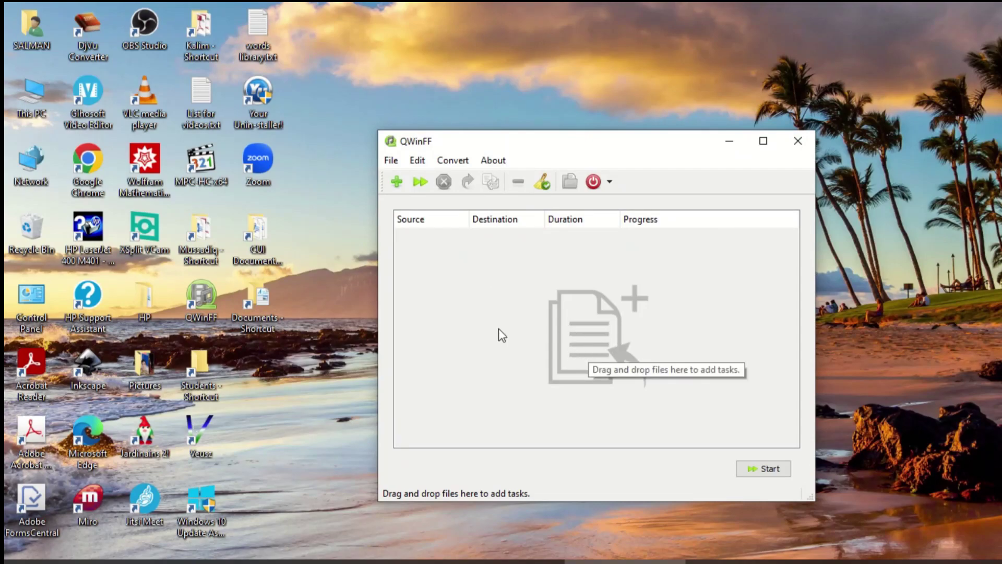
Step: In QWinFF, browse for a file to add, select the "What insight drove Schrodinger" video and preview it muted in MPC-HC
click(395, 183)
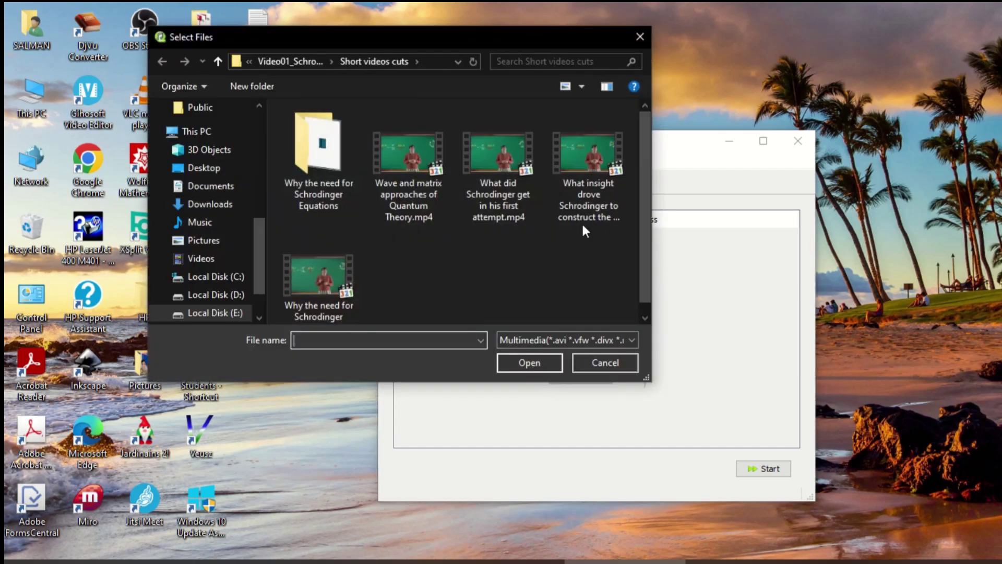
click(576, 162)
right_click(575, 162)
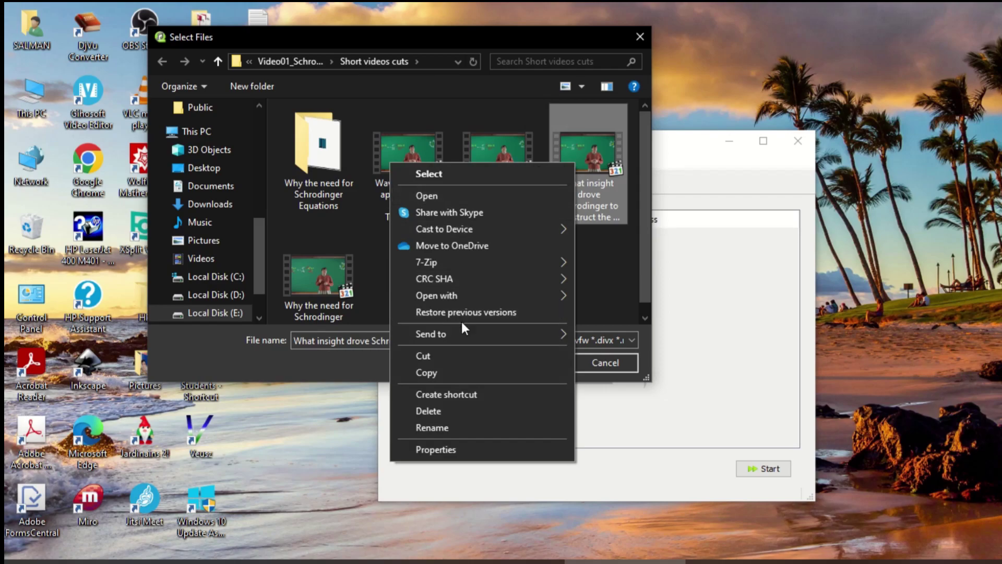
mouse_move(556, 291)
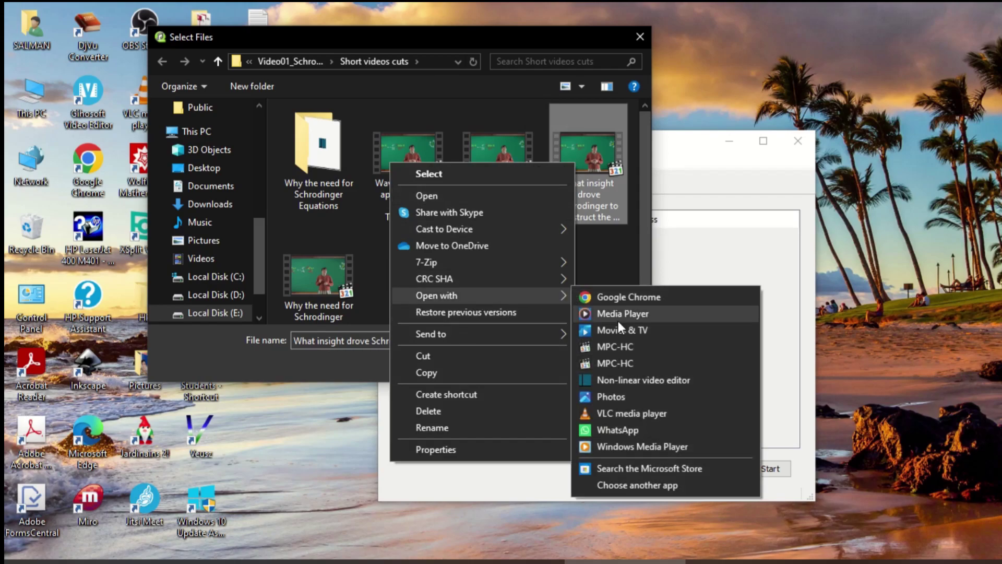
click(618, 347)
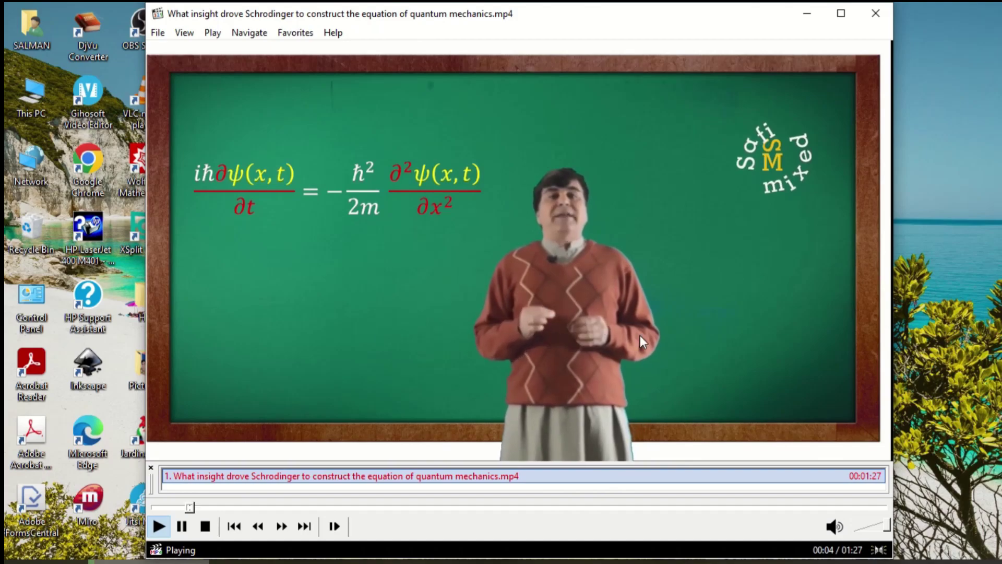
click(834, 526)
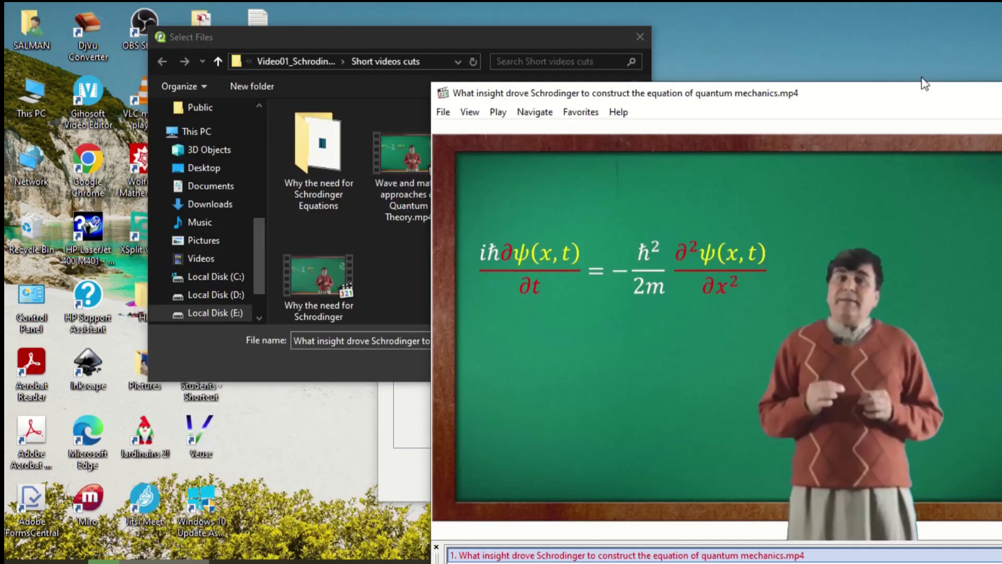
Step: Move the player window aside, add the selected video as the file to convert and proceed to the output settings
drag(925, 83, 754, 46)
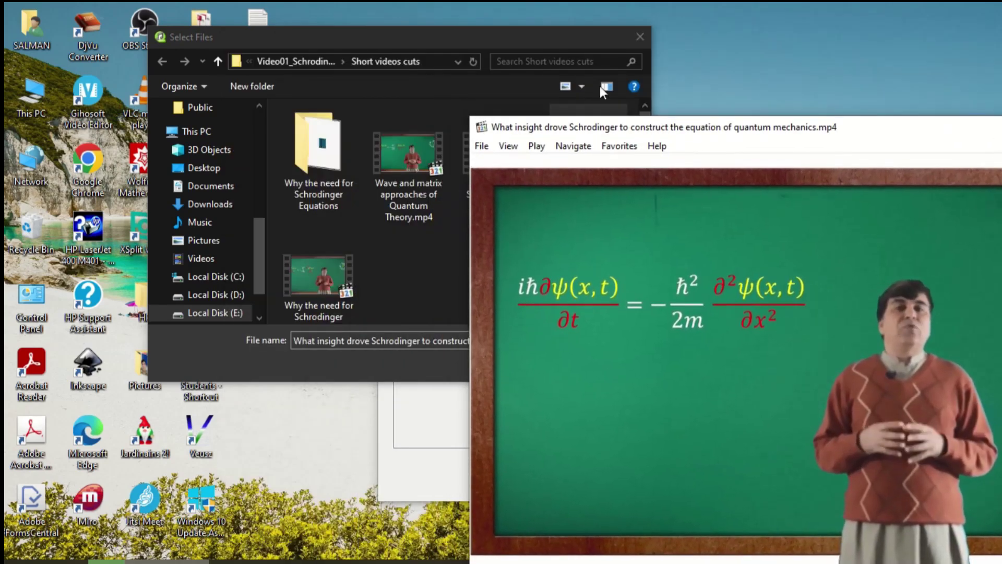
click(443, 37)
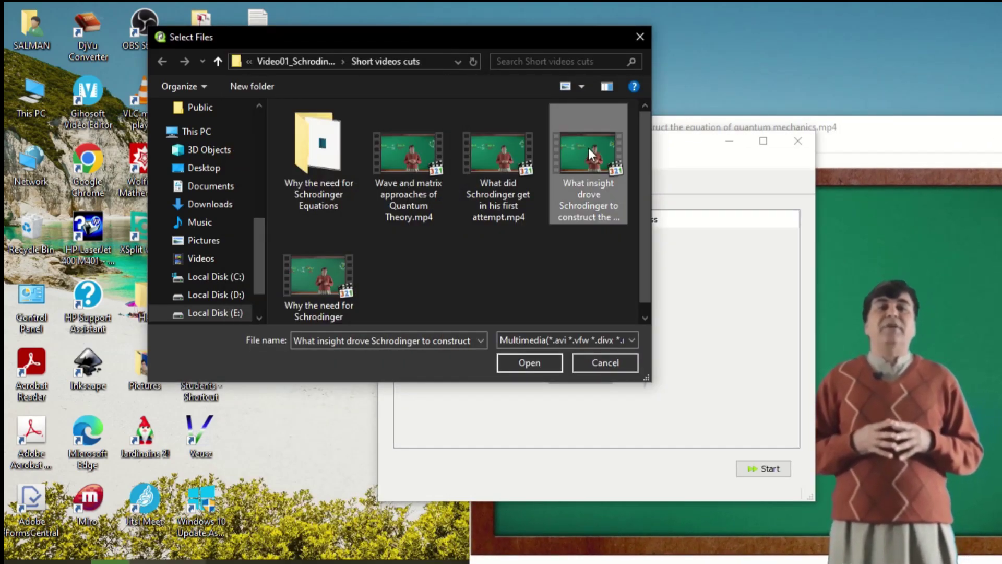
click(531, 361)
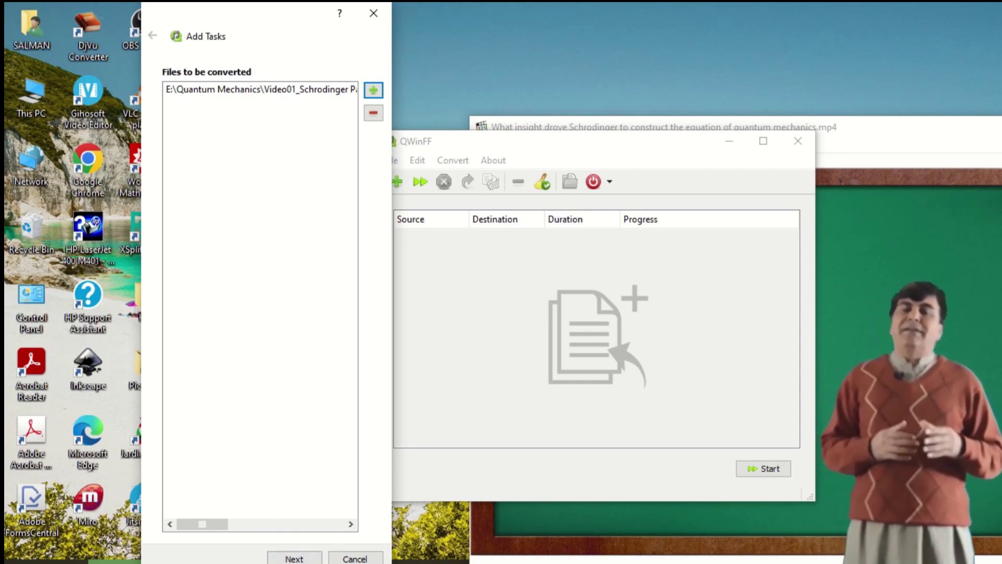
click(296, 558)
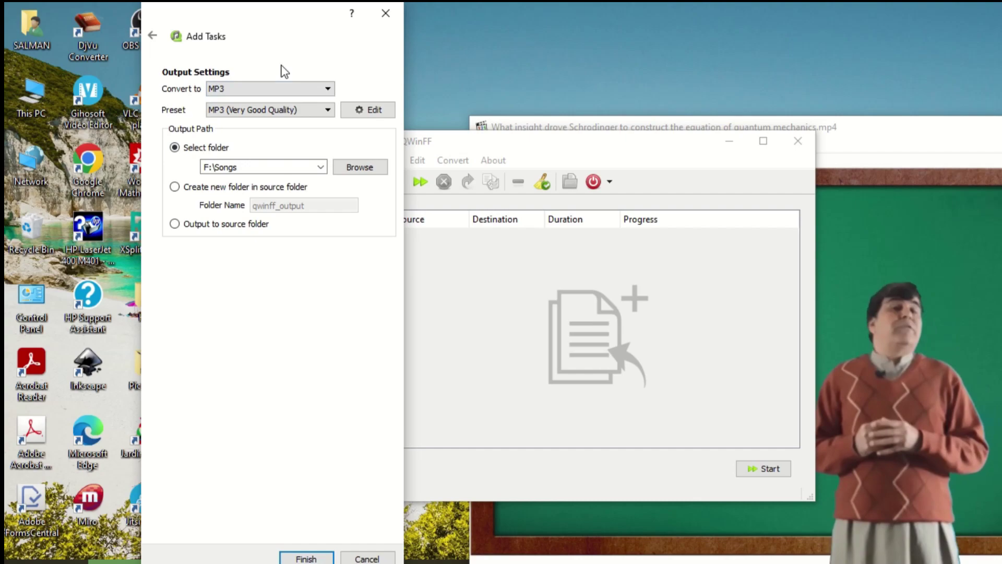
Step: Set the output format to MP3 with the MP3 (Very Good Quality) preset, and check the preset's audio options without changing them
click(328, 90)
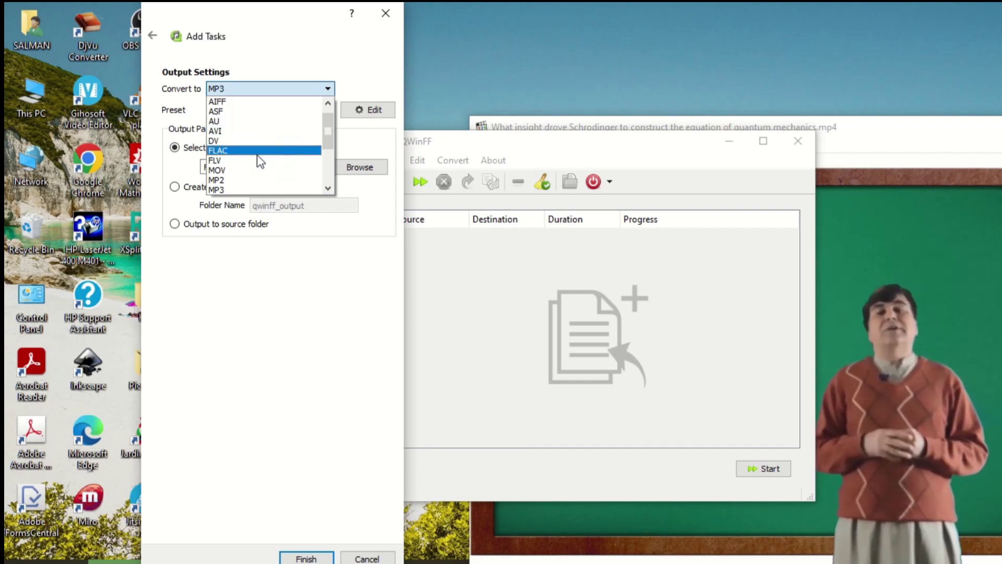
click(251, 189)
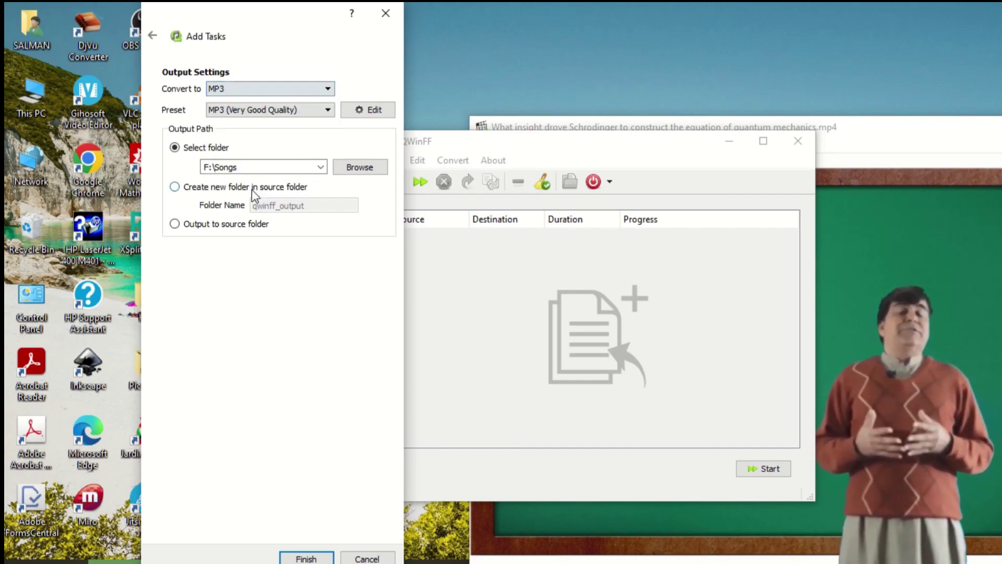
click(328, 110)
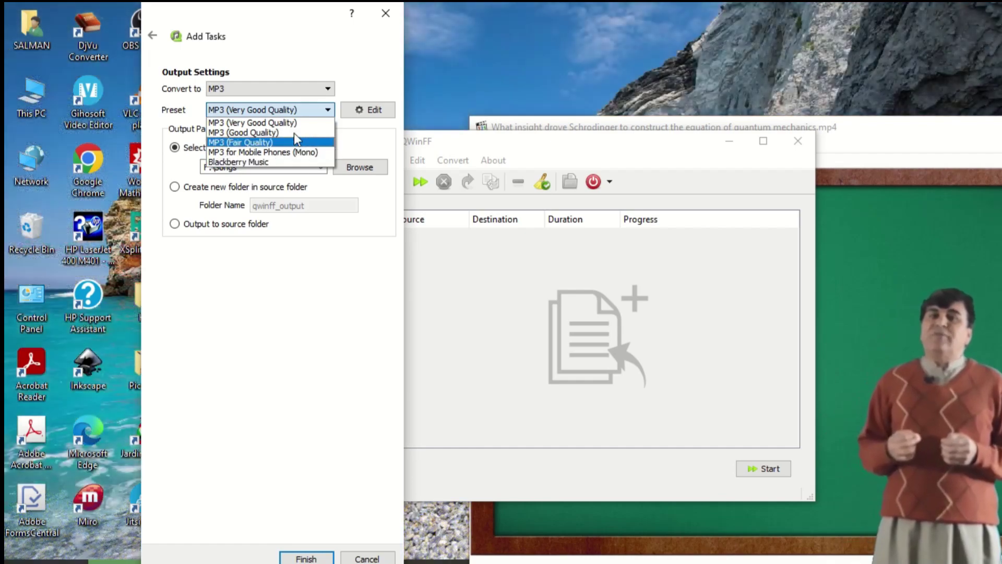
click(294, 123)
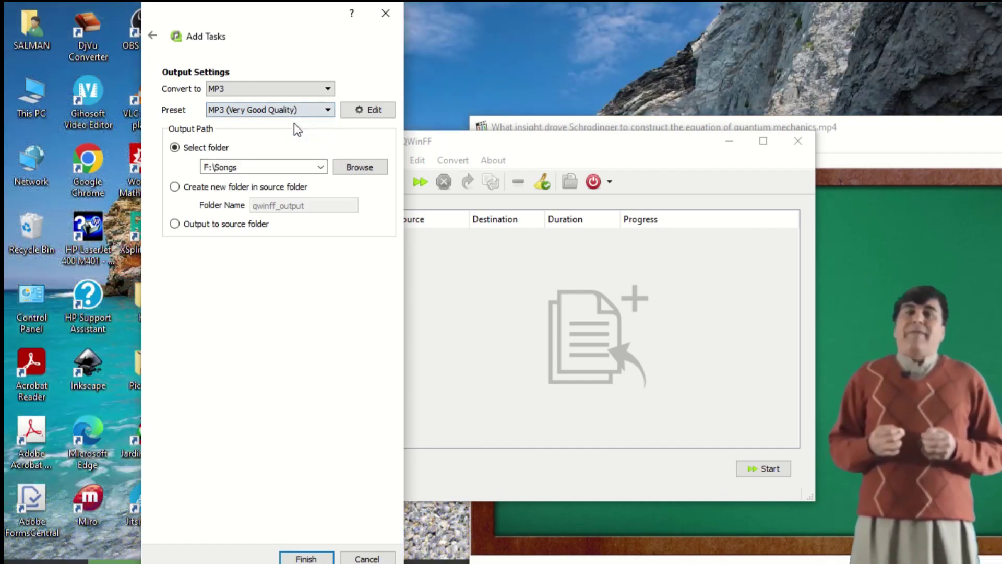
click(375, 117)
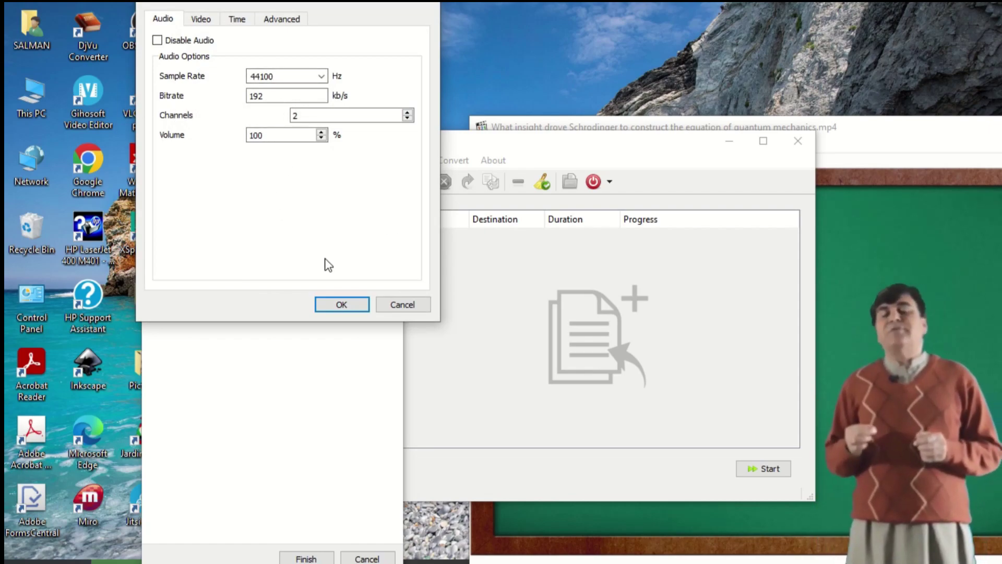
click(409, 308)
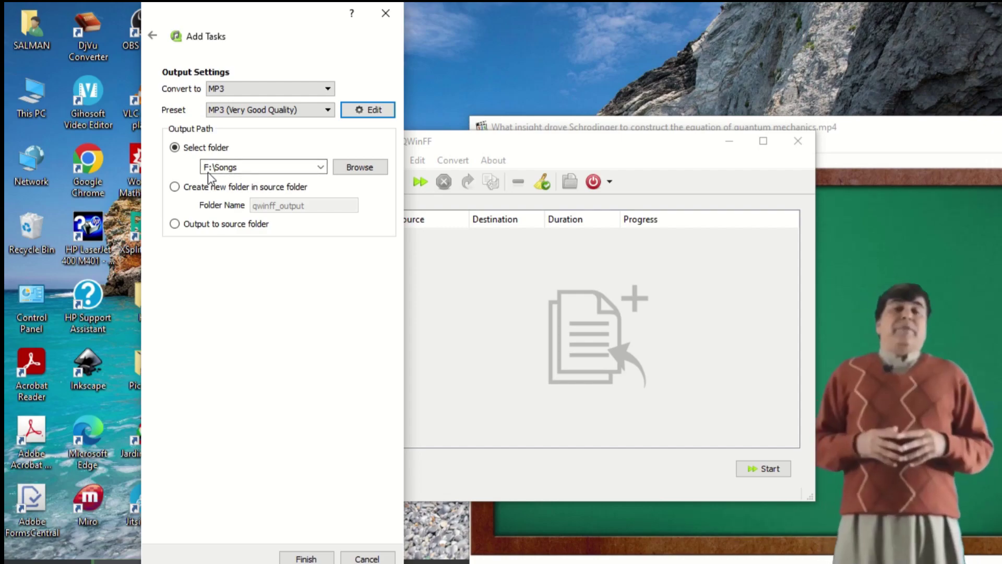
Step: Choose F:\Songs as the output folder and finish adding the conversion task
click(359, 167)
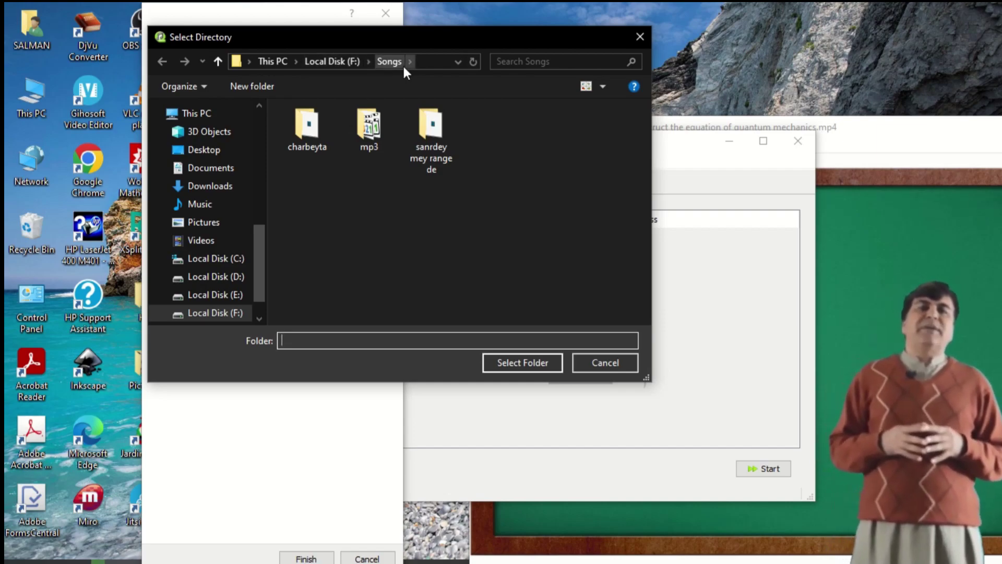
click(528, 365)
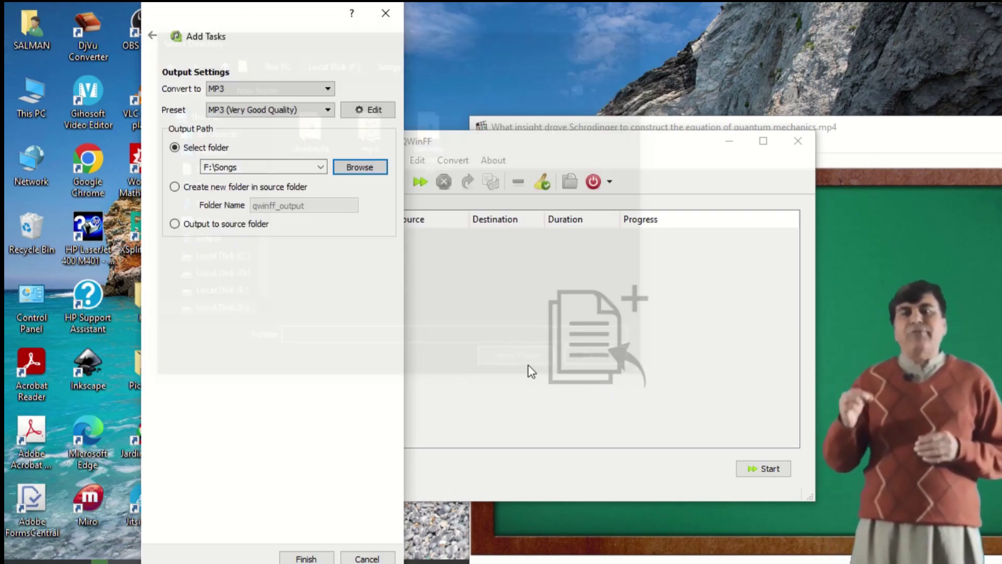
click(305, 557)
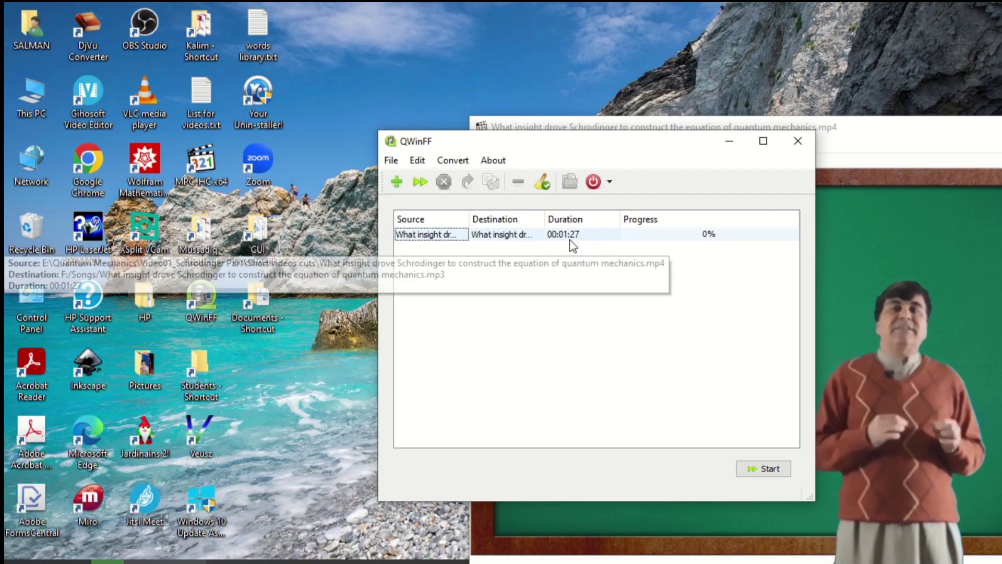
Step: Run the conversion to MP3, dismiss the completion notice and remove the finished task from the list
click(761, 470)
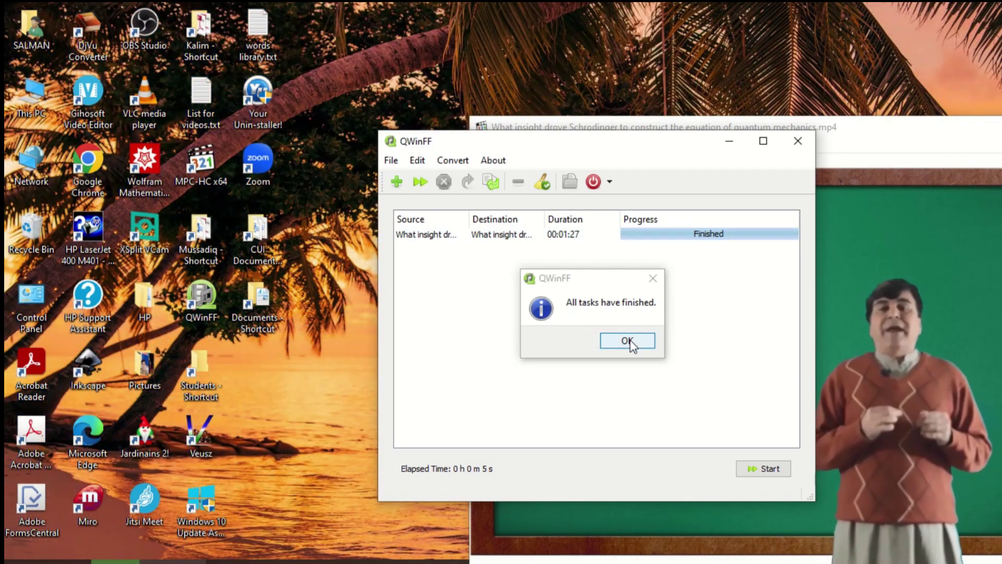
click(630, 340)
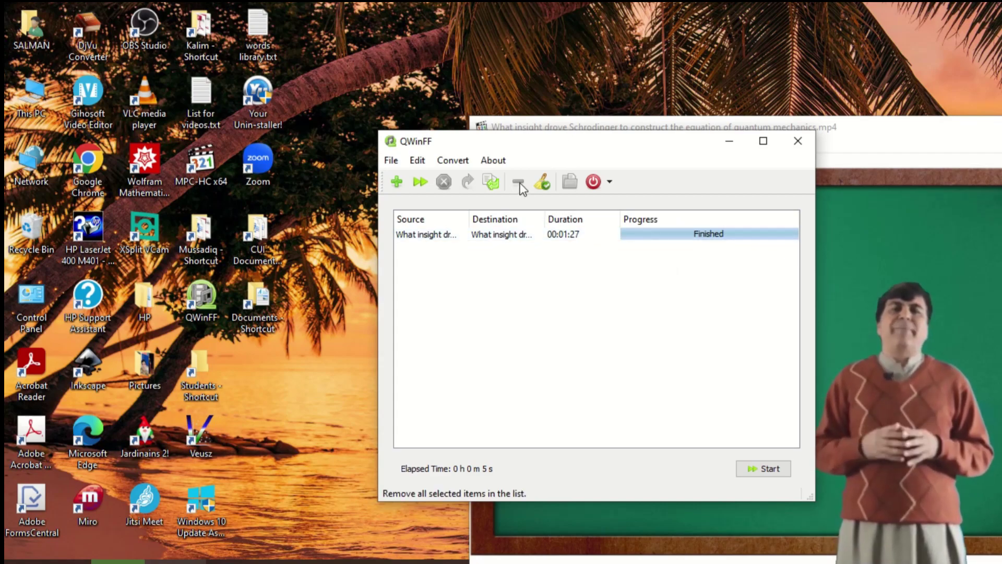
click(490, 236)
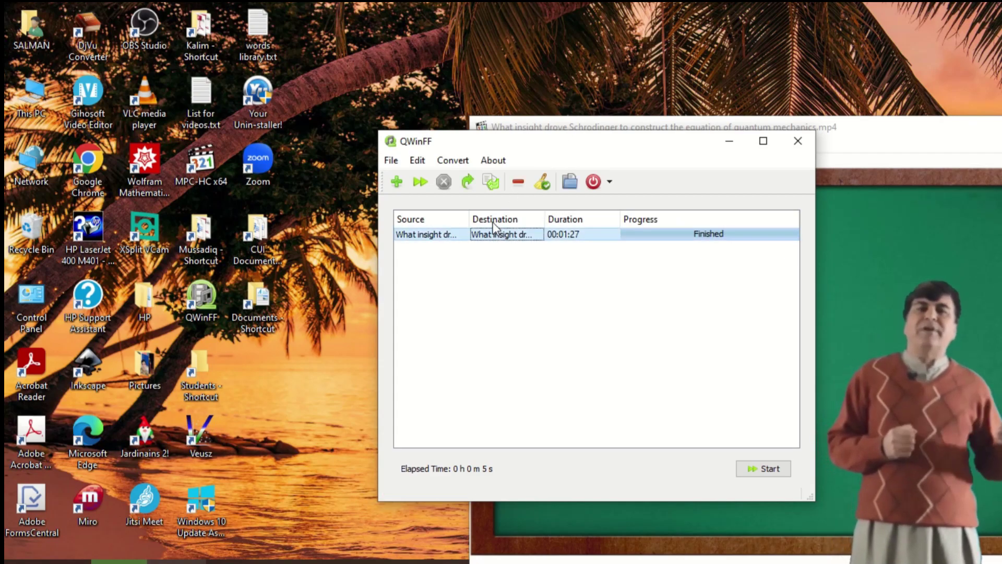
click(519, 184)
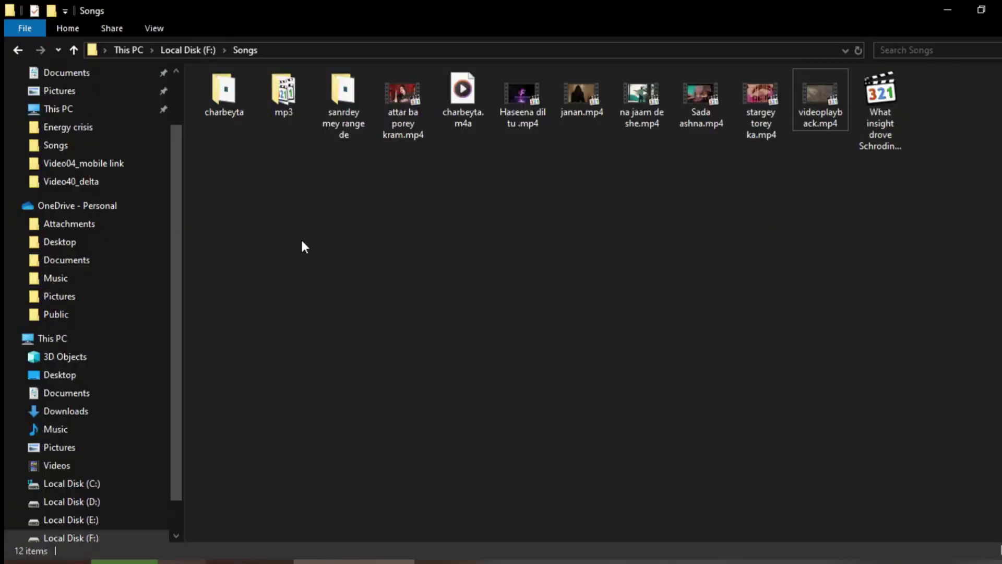
Step: Play the converted "What insight drove Schrodinger" audio file from F:\Songs and mute the player
click(881, 95)
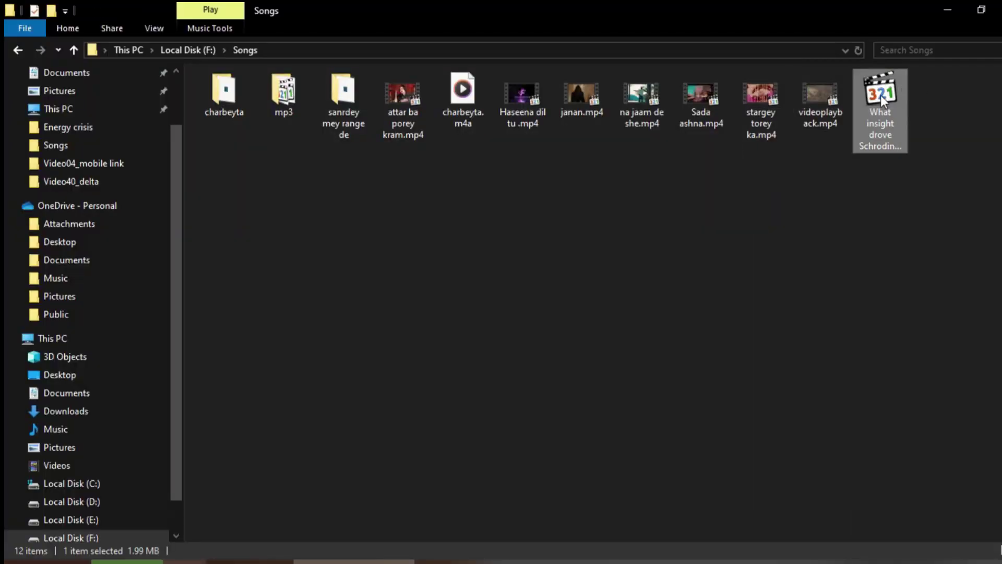
double_click(881, 95)
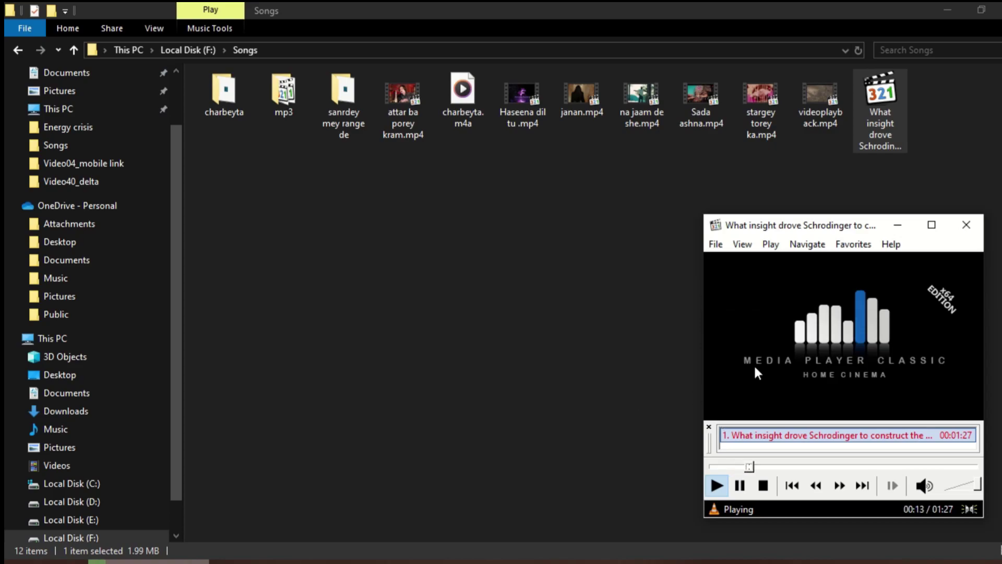
click(923, 488)
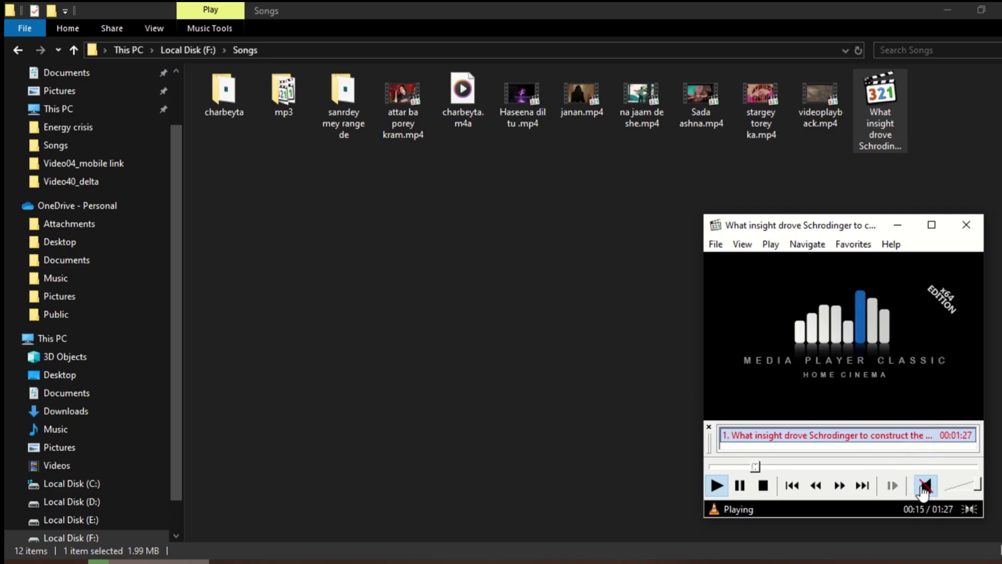